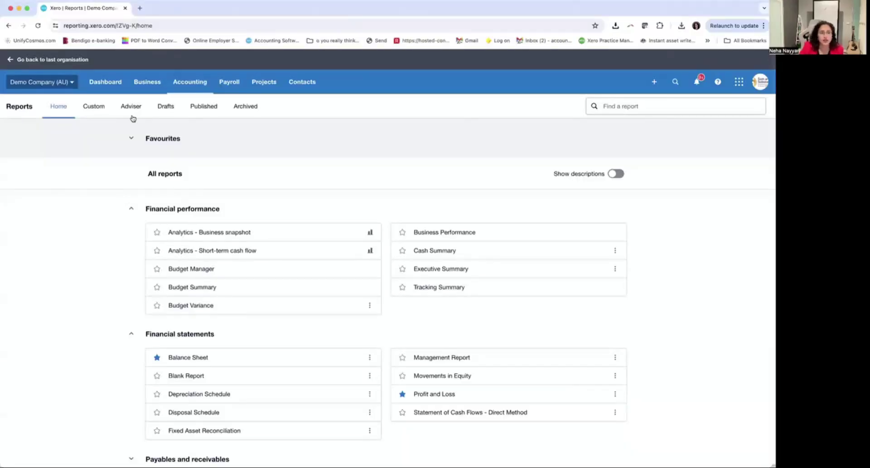
click(58, 84)
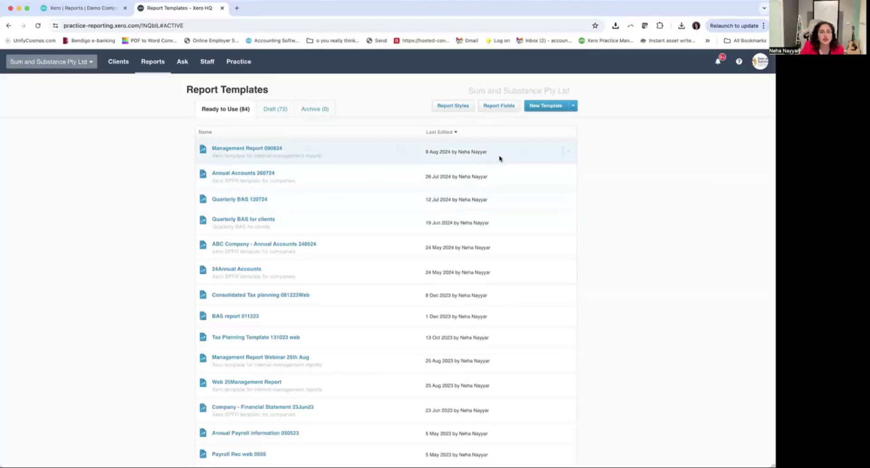
scroll(379, 226, down, 2)
scroll(379, 225, up, 2)
- From the Adviser reports, search '0908' and open Management Report 090824
click(68, 9)
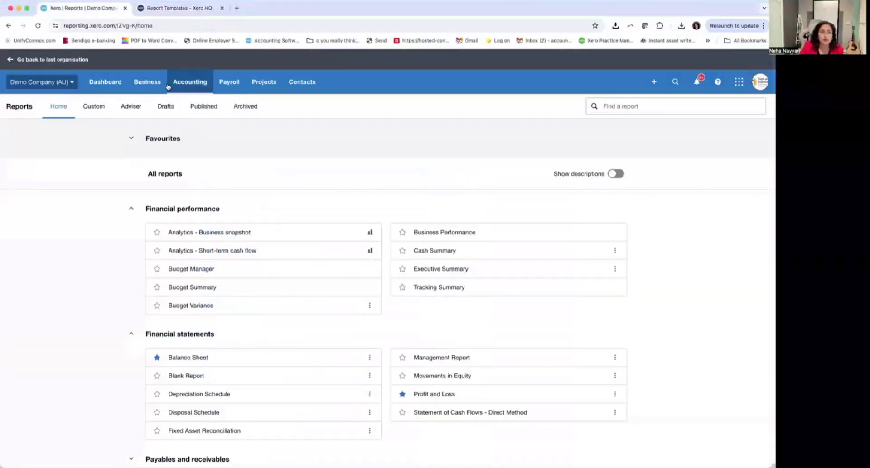
click(131, 107)
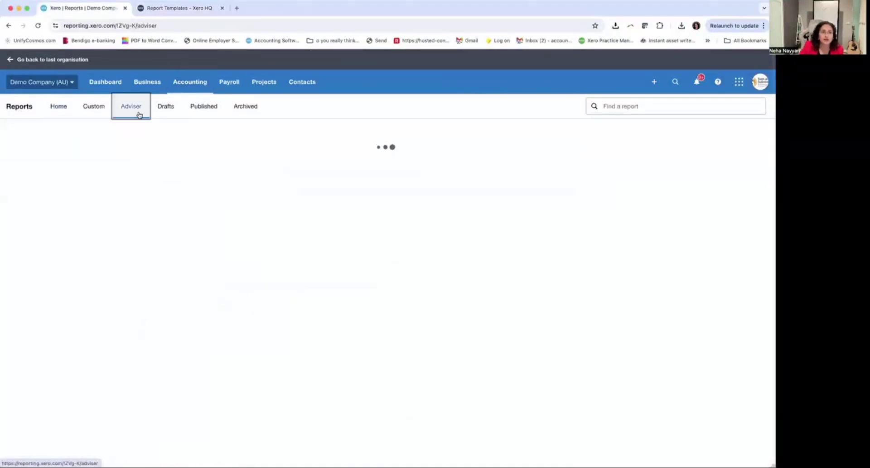
click(635, 105)
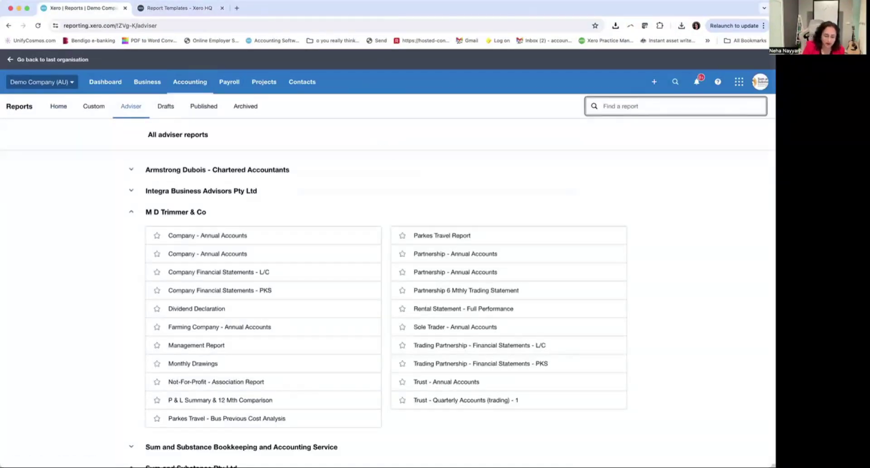
text(0908)
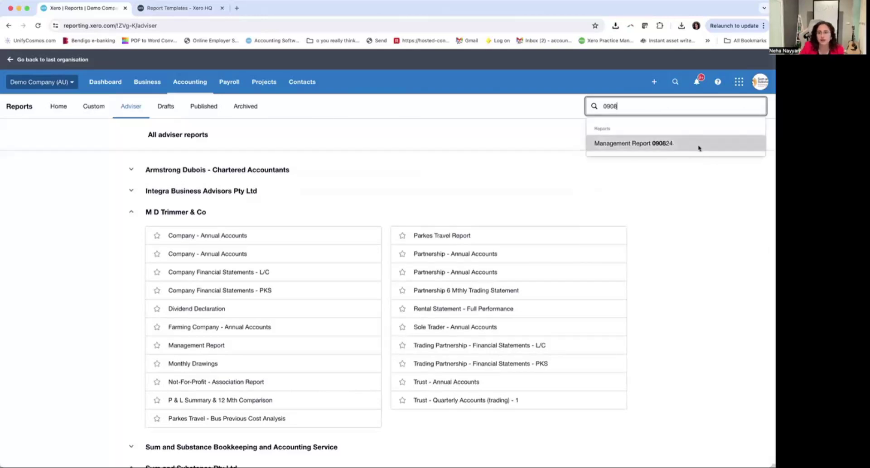
click(698, 144)
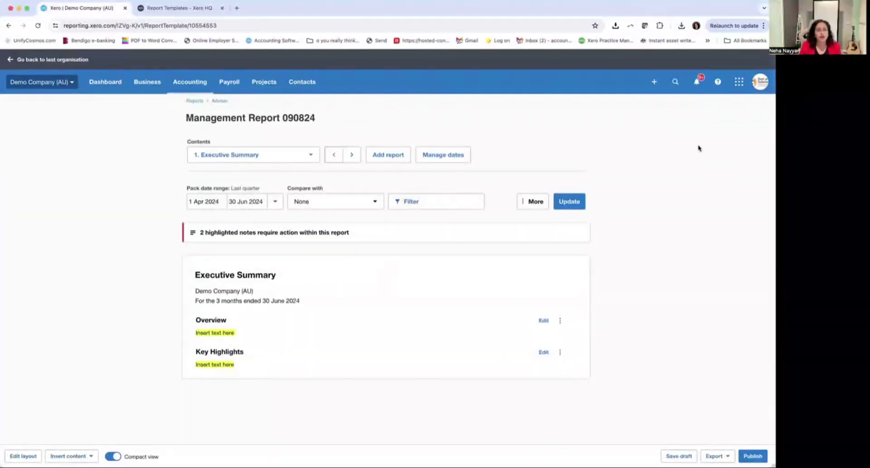
- Jump to section 7. KPIs to review figures such as Total Sales 23,486.00
click(301, 159)
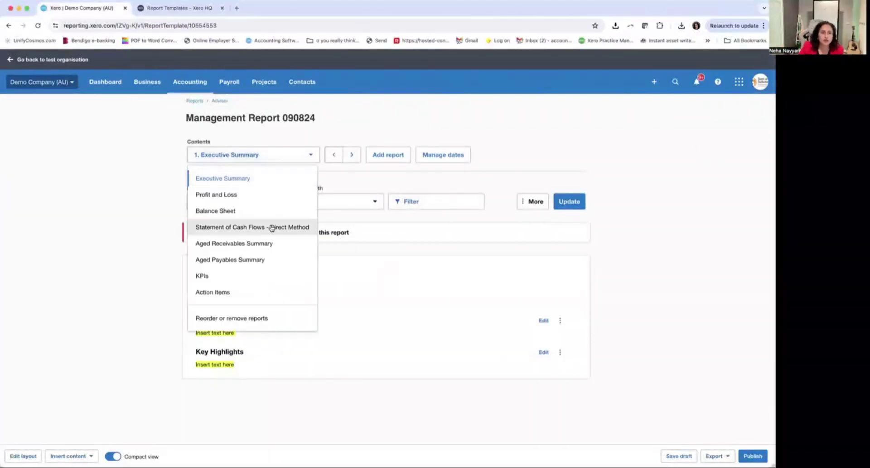
click(257, 276)
scroll(426, 240, down, 3)
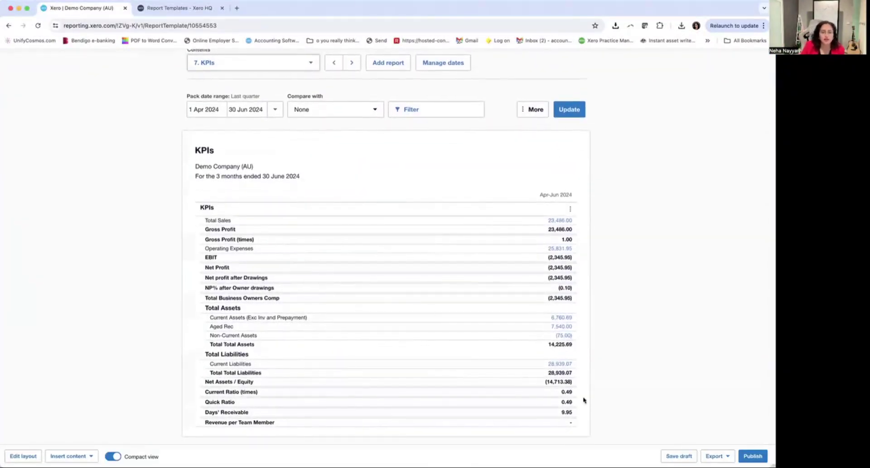
scroll(328, 306, up, 3)
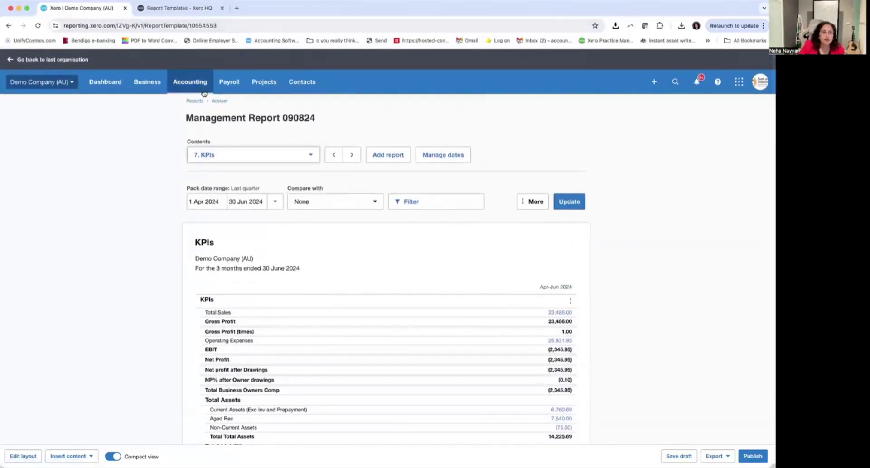
- Search 'mana' and open the standard Management Report at its July 2024 Executive Summary
click(194, 103)
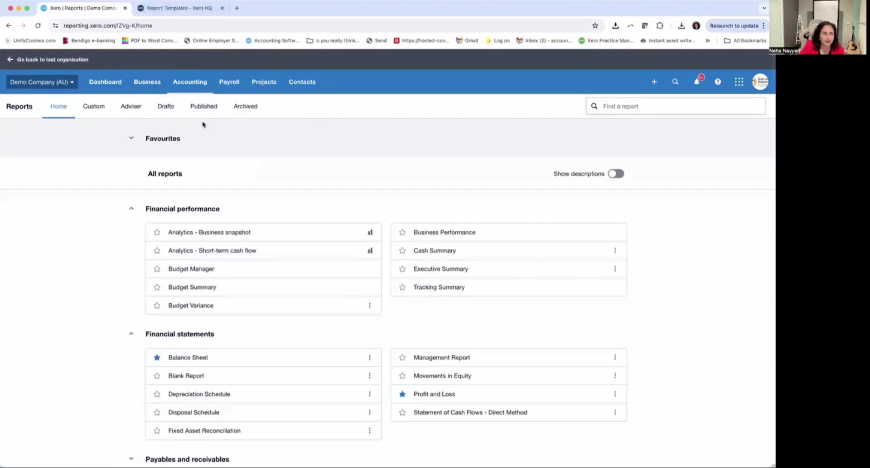
click(630, 102)
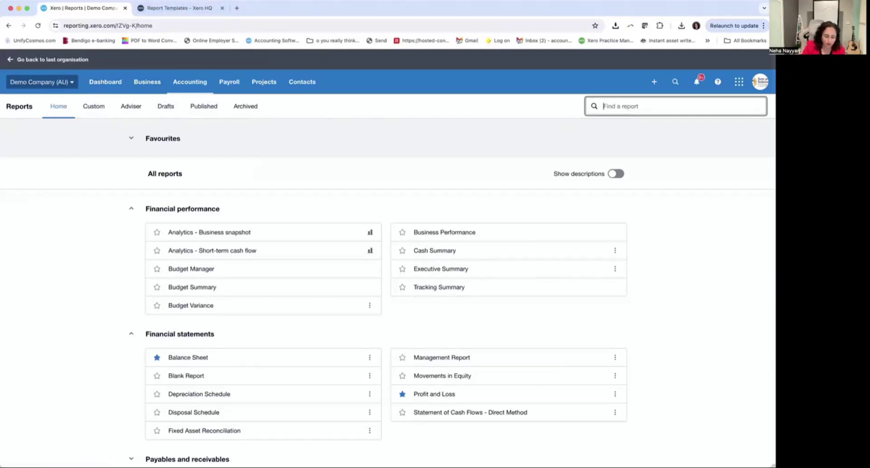
text(mana)
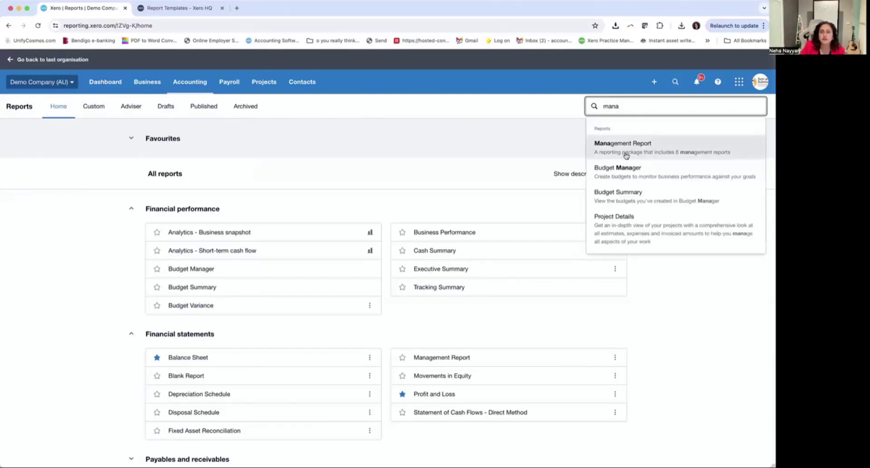
click(624, 145)
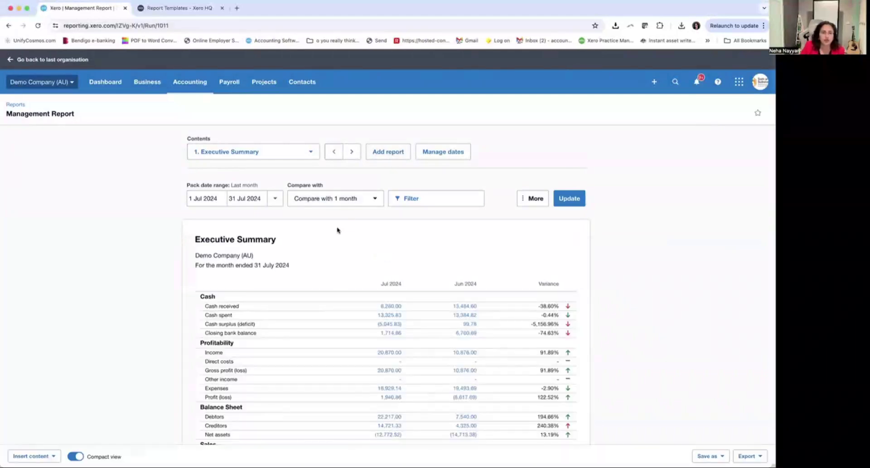
scroll(336, 231, down, 3)
scroll(335, 230, up, 3)
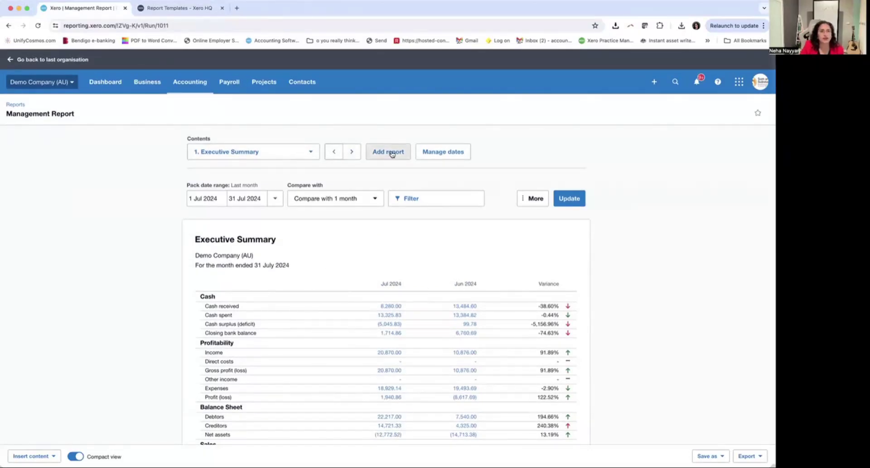
- Add Top customers as section 7, charting the top 8 July 2024 customers (22,957.00)
click(391, 154)
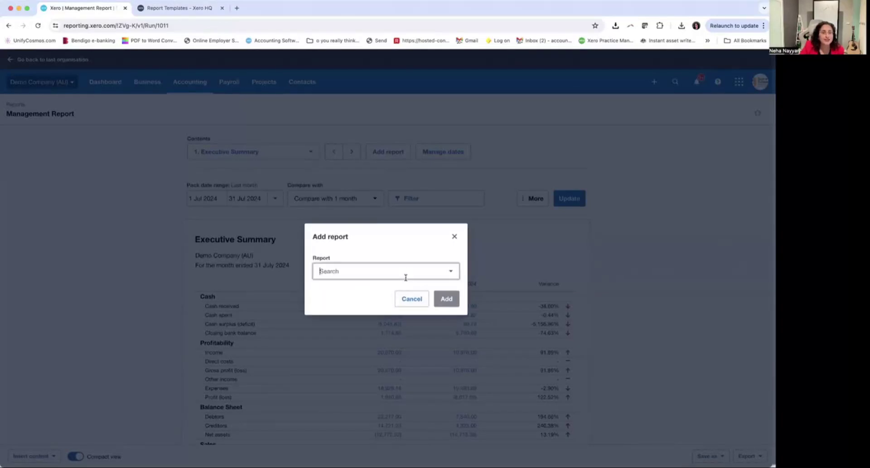
click(404, 272)
scroll(381, 213, down, 10)
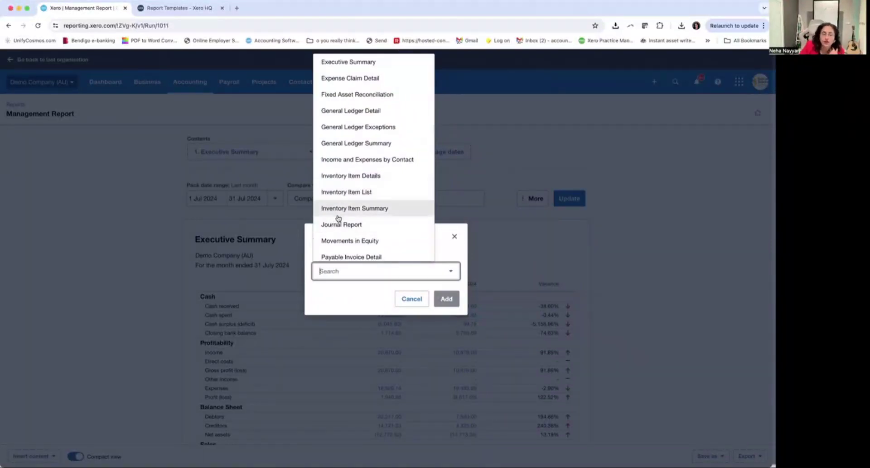
scroll(368, 229, down, 5)
scroll(385, 227, down, 10)
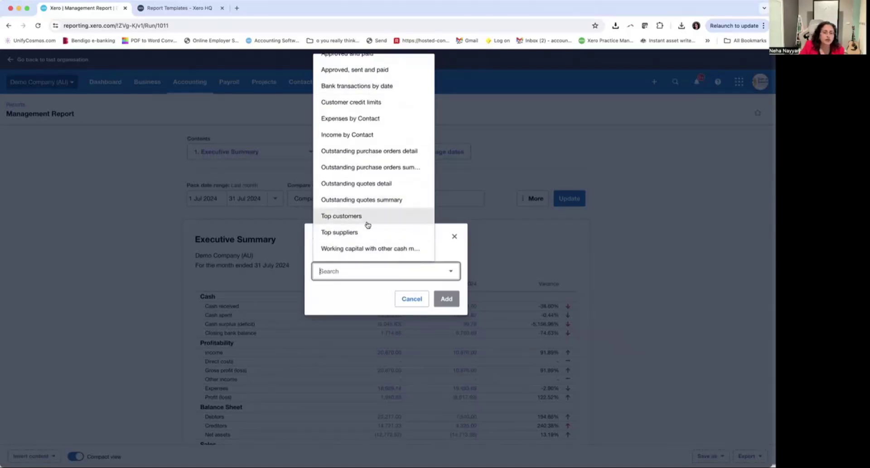
click(367, 221)
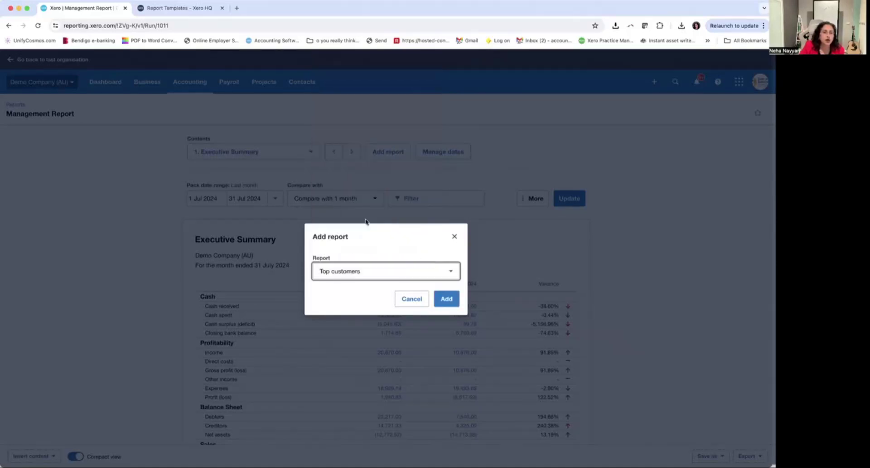
click(445, 299)
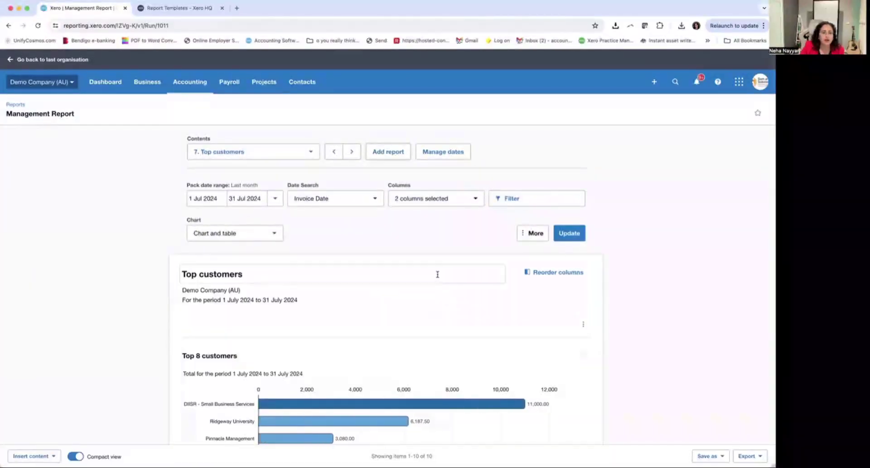
scroll(438, 278, down, 5)
scroll(383, 293, down, 3)
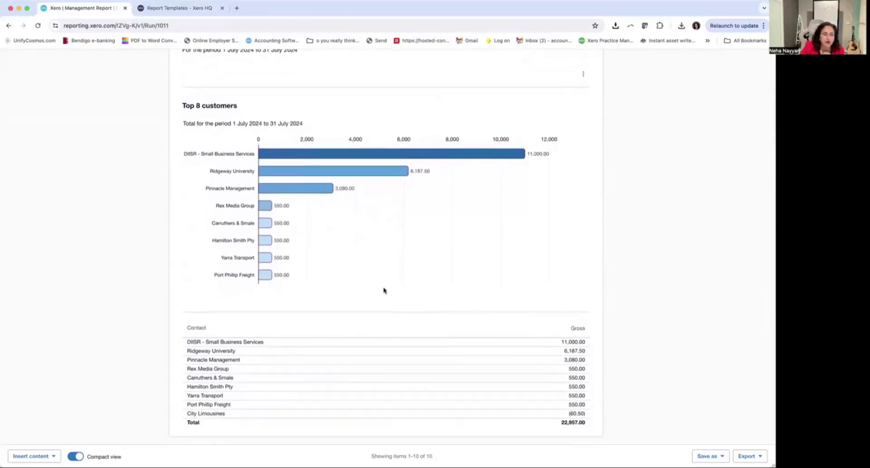
scroll(384, 290, up, 8)
- Add Top suppliers to the pack, then advance past Cash Summary to Profit and Loss
click(386, 154)
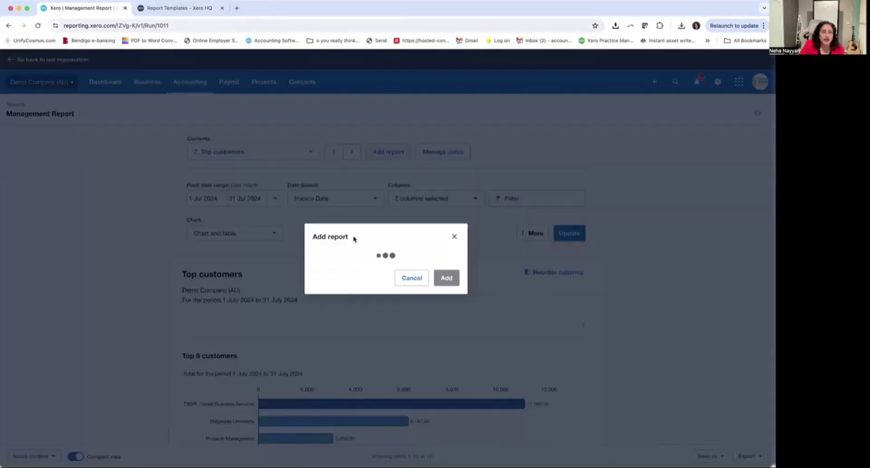
click(365, 270)
text(top)
click(371, 330)
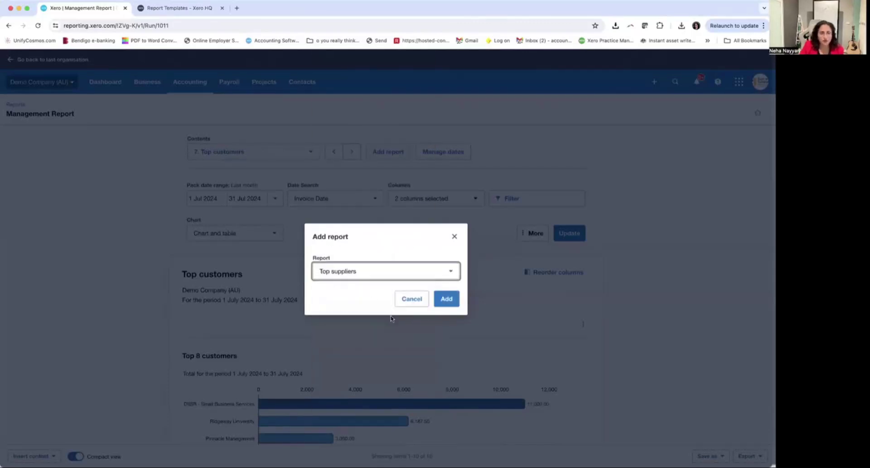
click(445, 299)
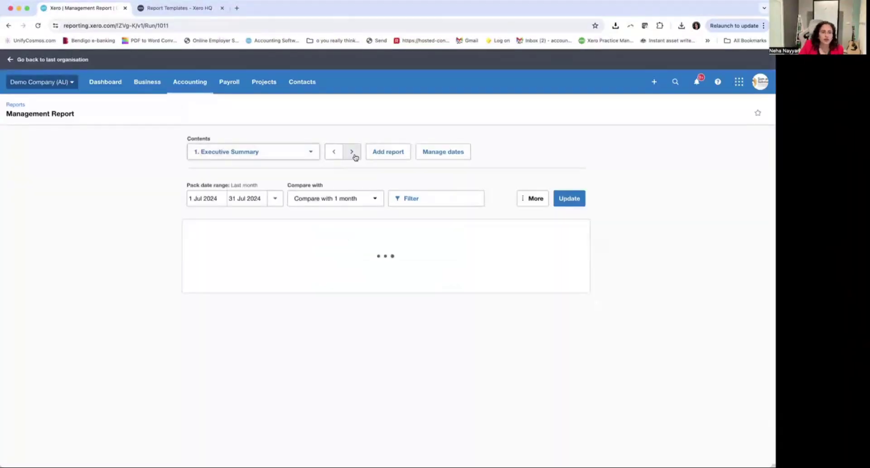
click(351, 153)
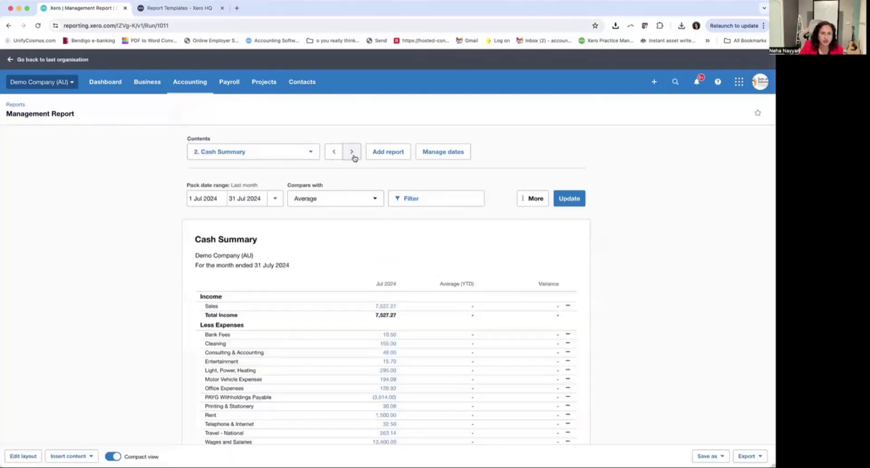
click(353, 154)
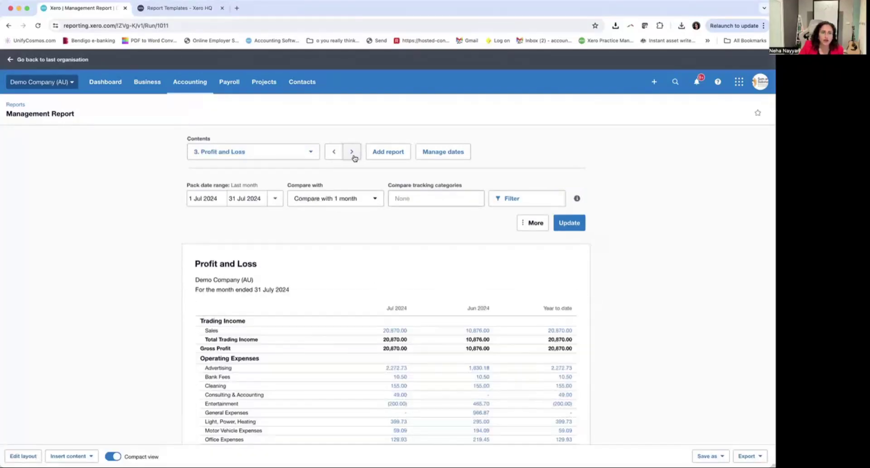
- Edit the Profit and Loss layout and view Gross Profit's formula, Trading Income minus Cost of Sales
scroll(453, 247, down, 3)
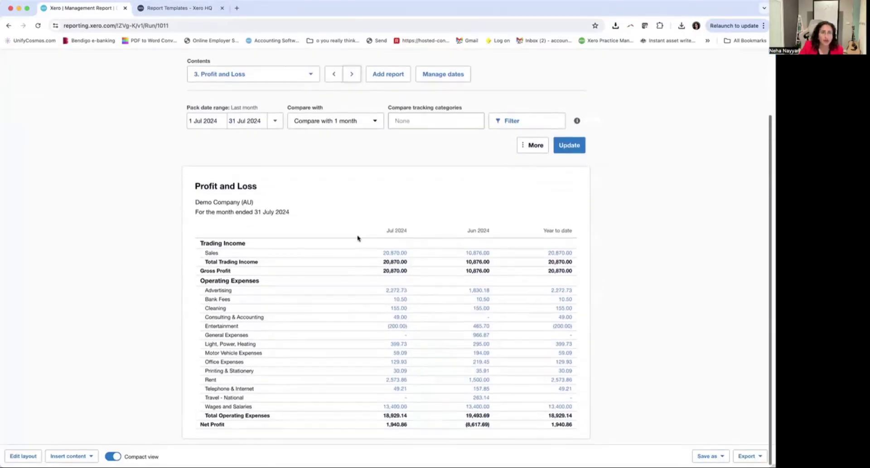
scroll(15, 384, up, 2)
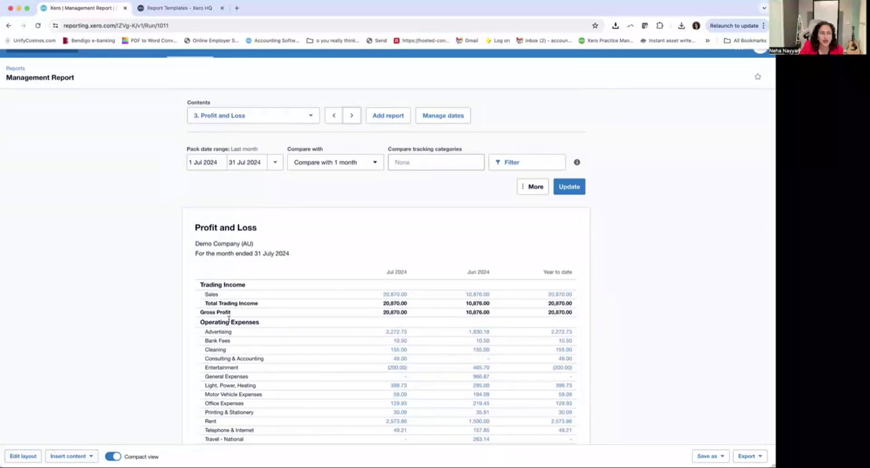
click(23, 456)
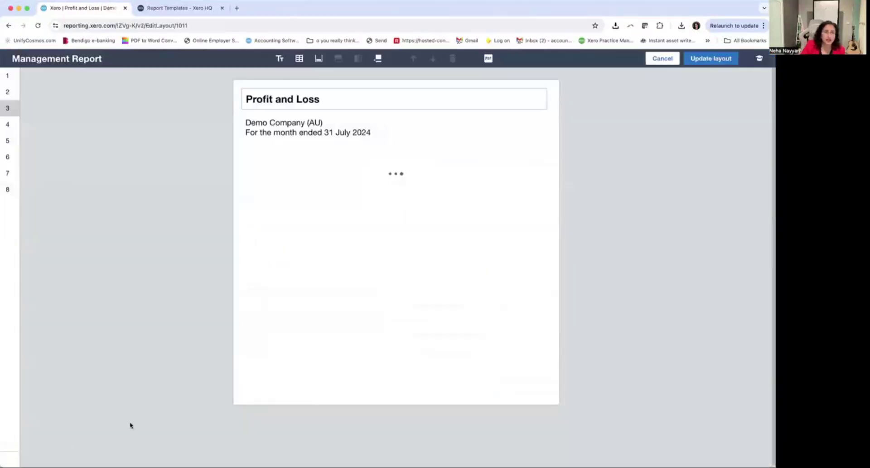
click(351, 258)
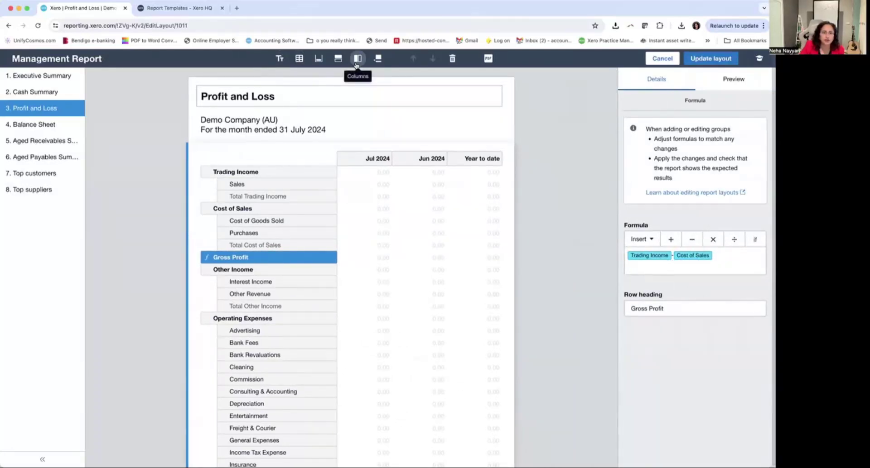
- Insert a formula row named 'Gross profit %age' directly below Gross Profit
click(337, 58)
click(351, 111)
drag(261, 444, 261, 111)
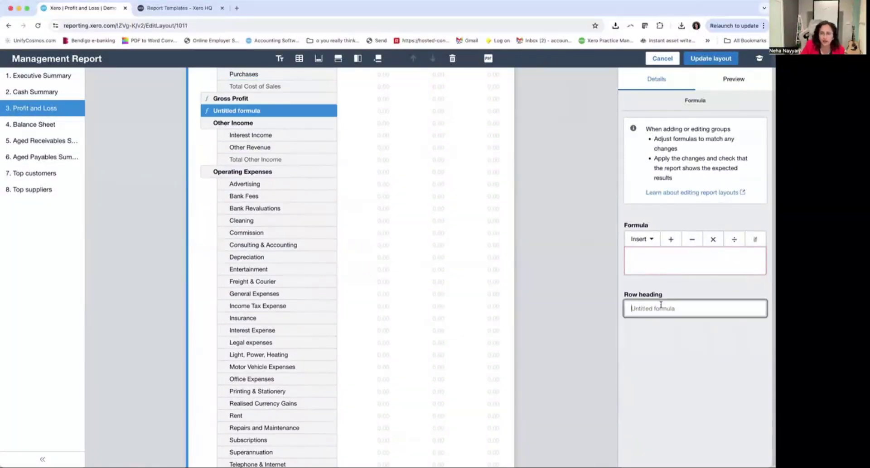
text(Gross profit)
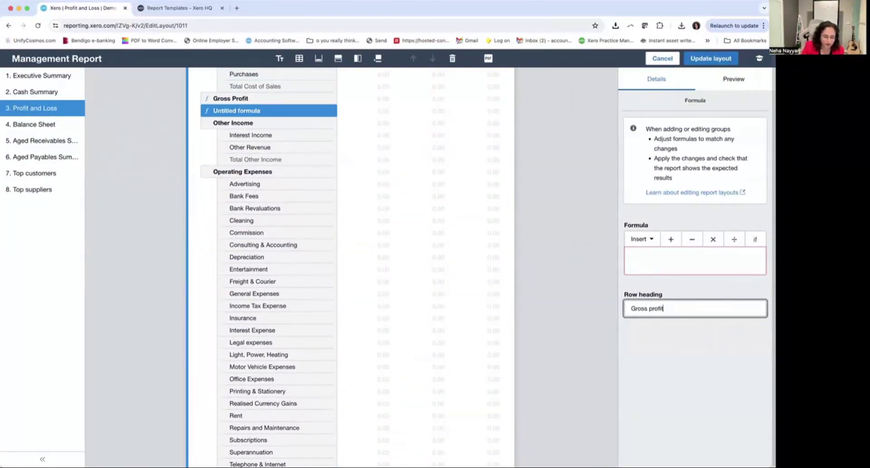
text( %age)
- Build the row's formula as Gross Profit divided by Trading Income
click(647, 239)
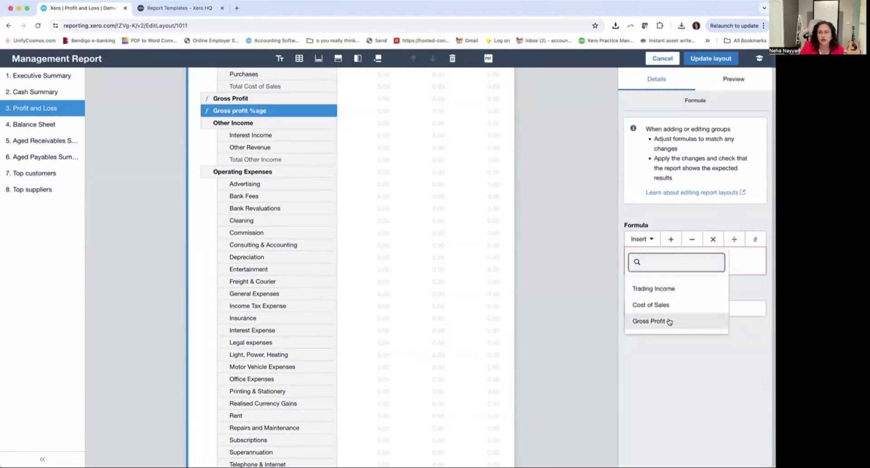
click(666, 322)
click(731, 239)
click(641, 239)
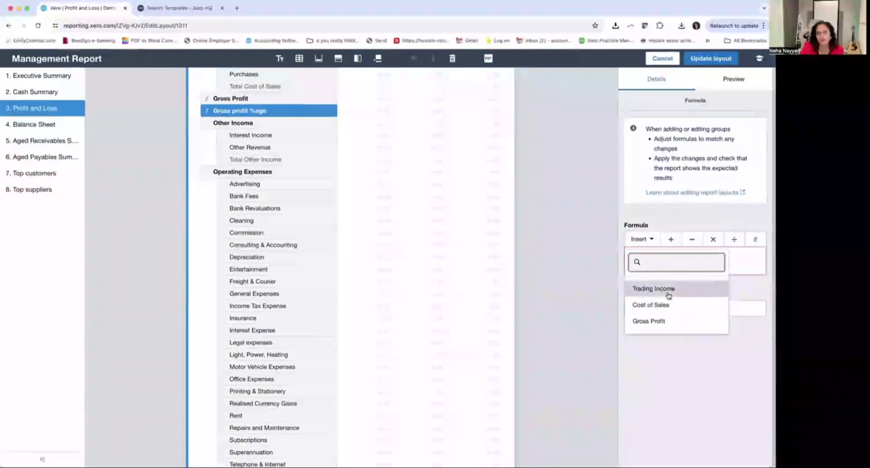
click(668, 292)
scroll(305, 204, down, 4)
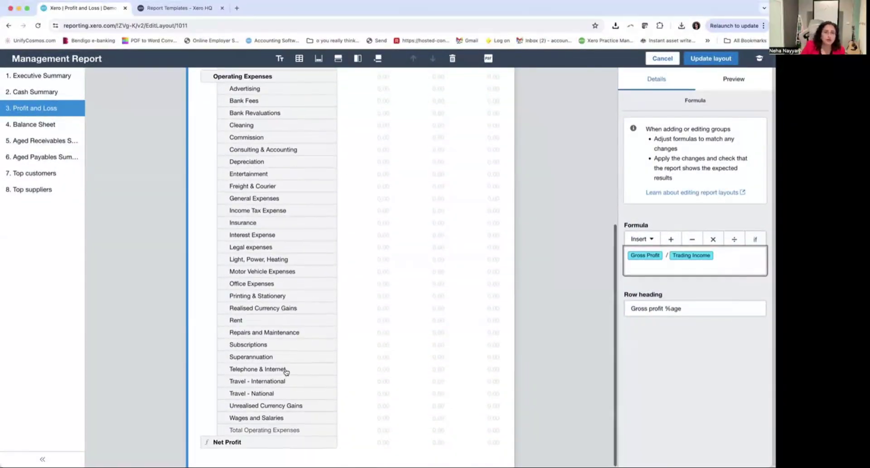
scroll(285, 370, up, 10)
- Add a Jul 2024 % of Trading Income percentage column and update the layout
click(464, 162)
click(358, 59)
click(370, 159)
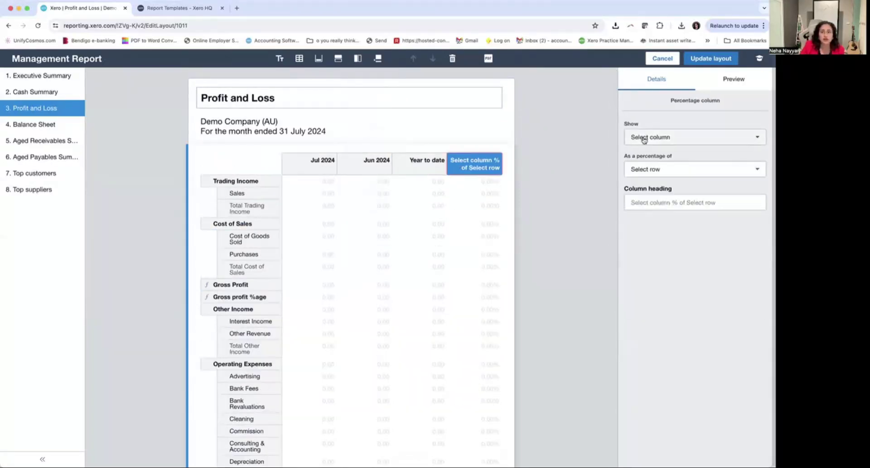
click(646, 137)
click(662, 162)
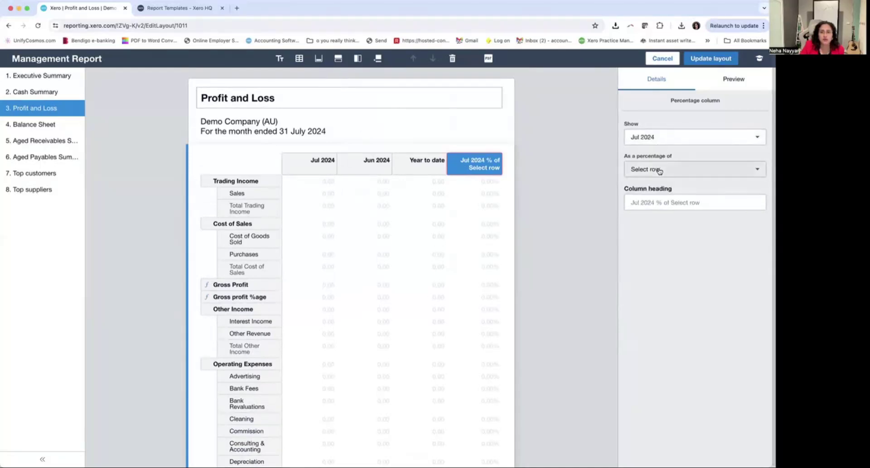
click(659, 169)
click(661, 194)
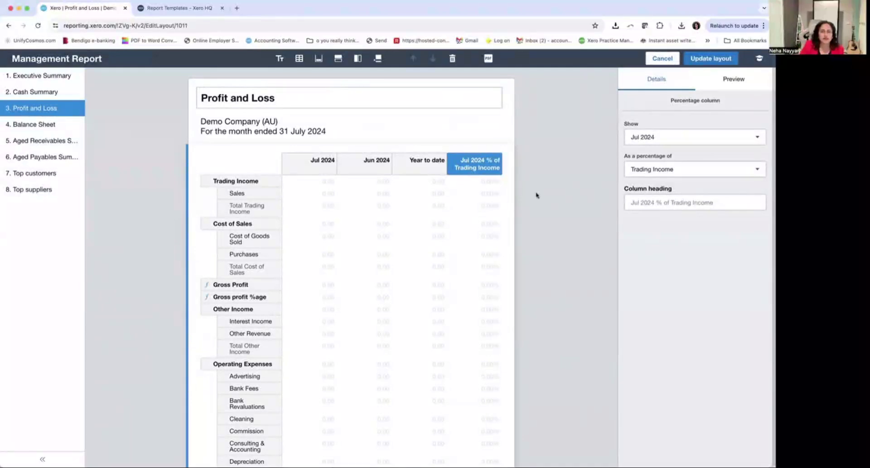
click(693, 60)
- Advance past the Balance Sheet to the Aged Receivables Summary as at 31 July 2024
click(353, 154)
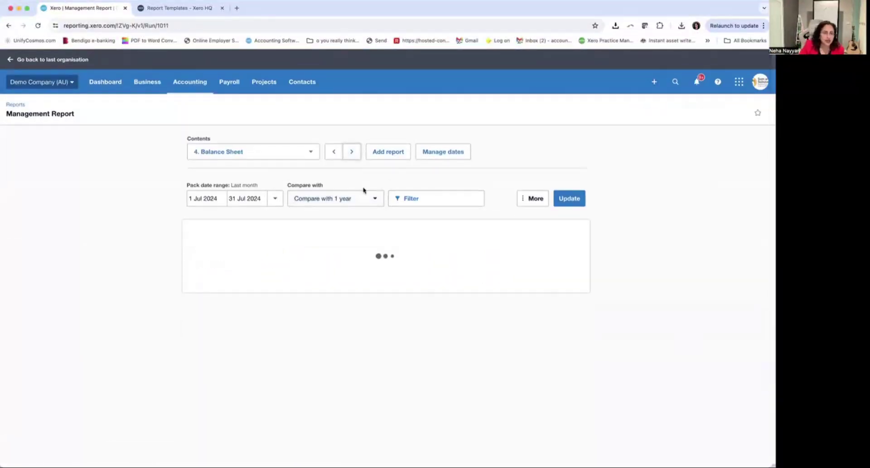
click(351, 154)
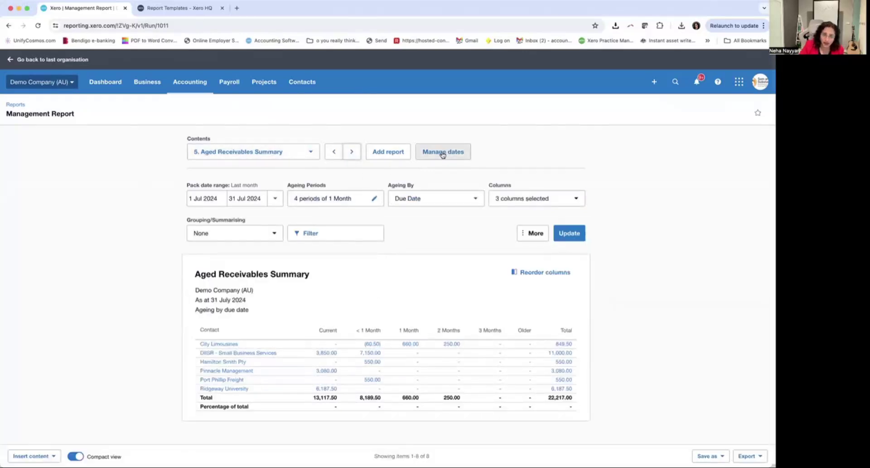
- In Manage dates, set Aged Receivables and Aged Payables summaries to Today instead of Default
click(439, 154)
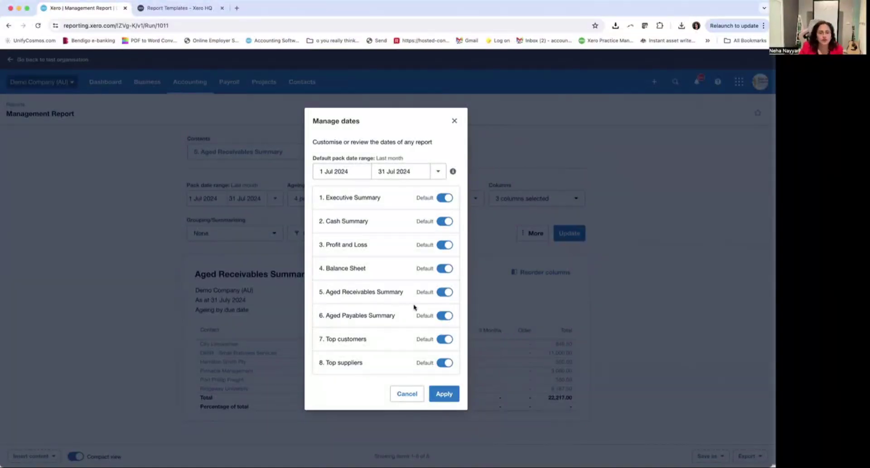
click(445, 293)
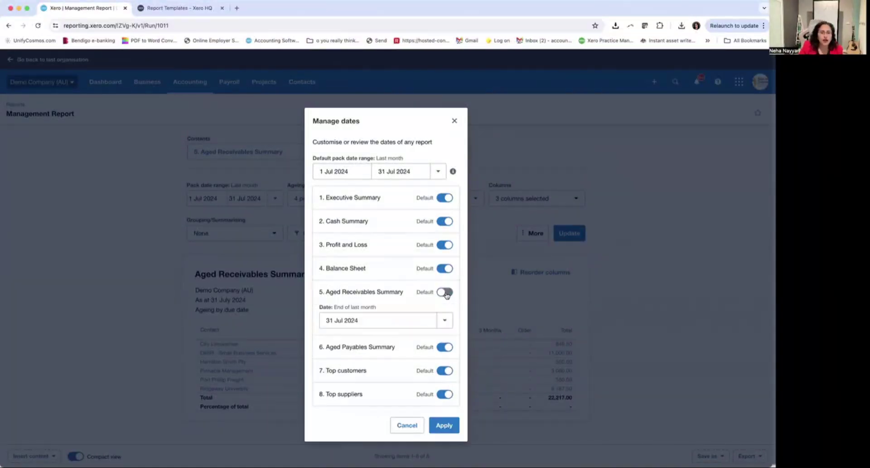
click(444, 321)
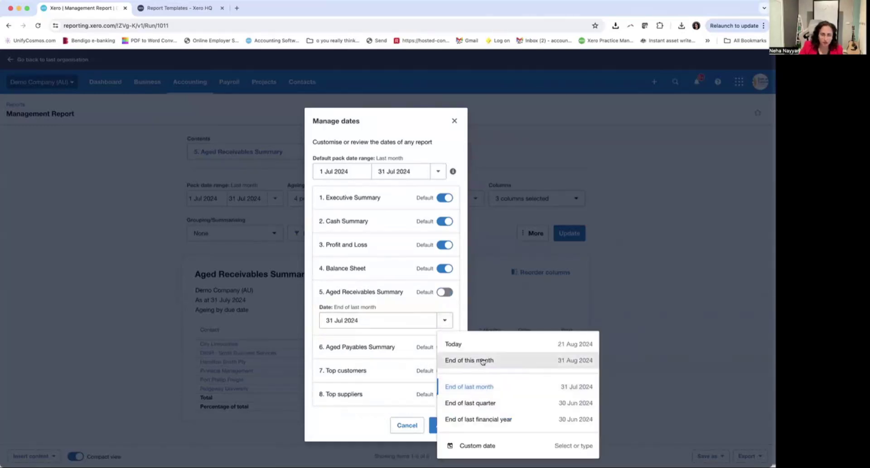
click(475, 347)
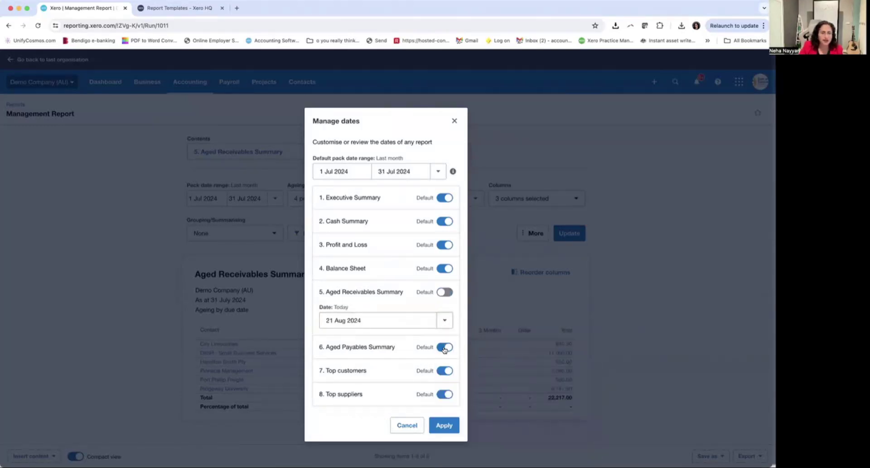
click(445, 376)
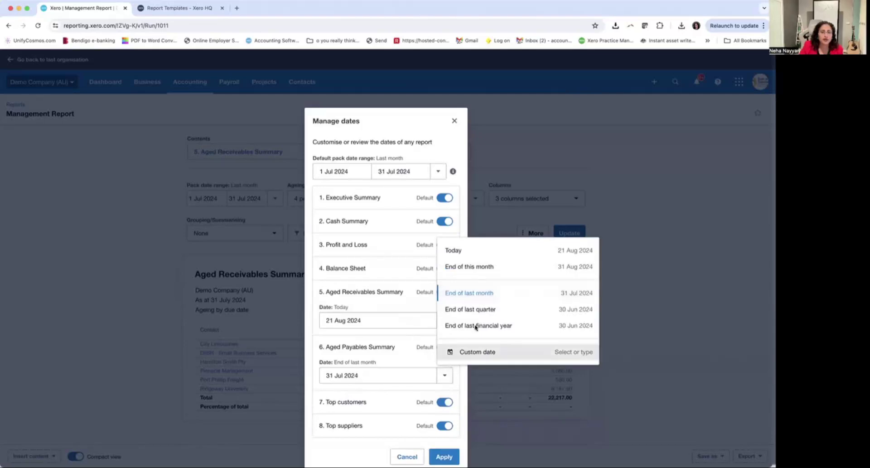
click(463, 256)
click(444, 457)
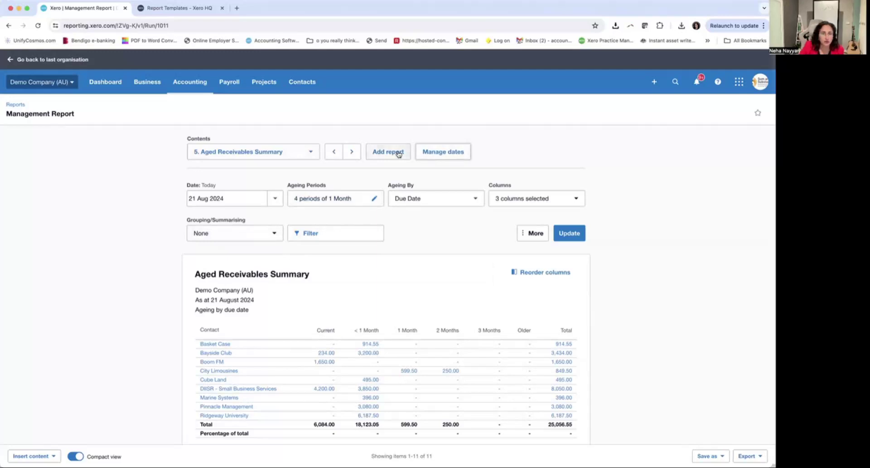
- Step through the Aged Payables Summary to the Top customers report
click(351, 153)
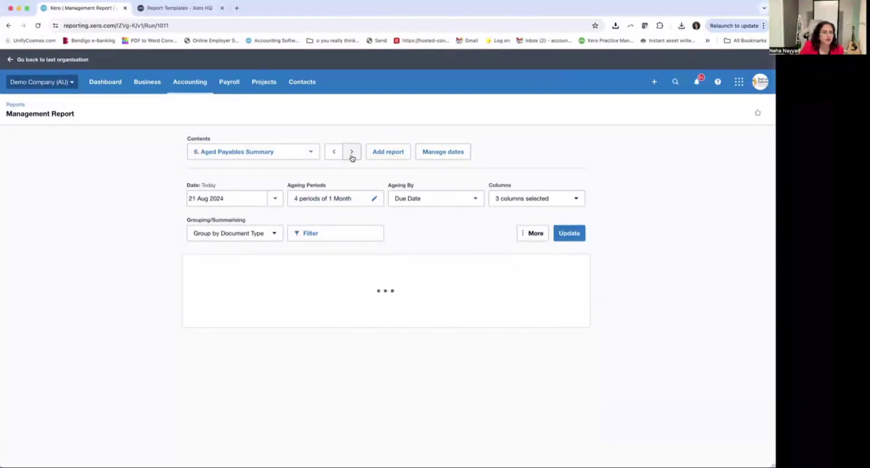
click(352, 153)
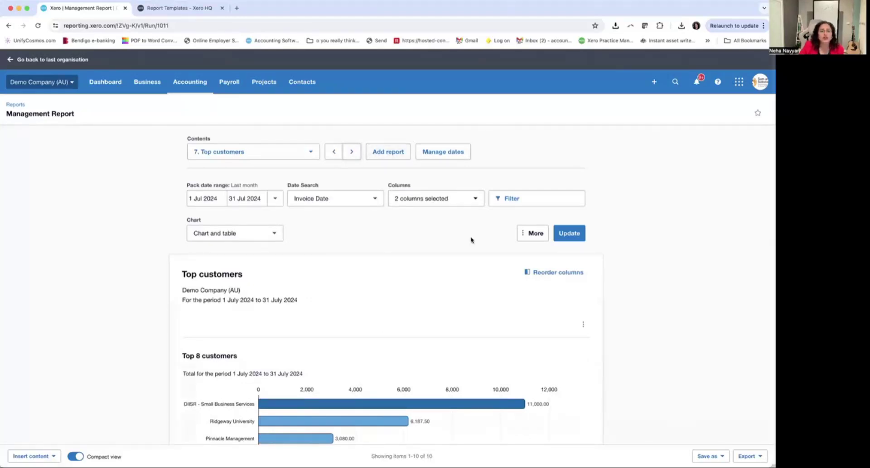
scroll(509, 257, down, 5)
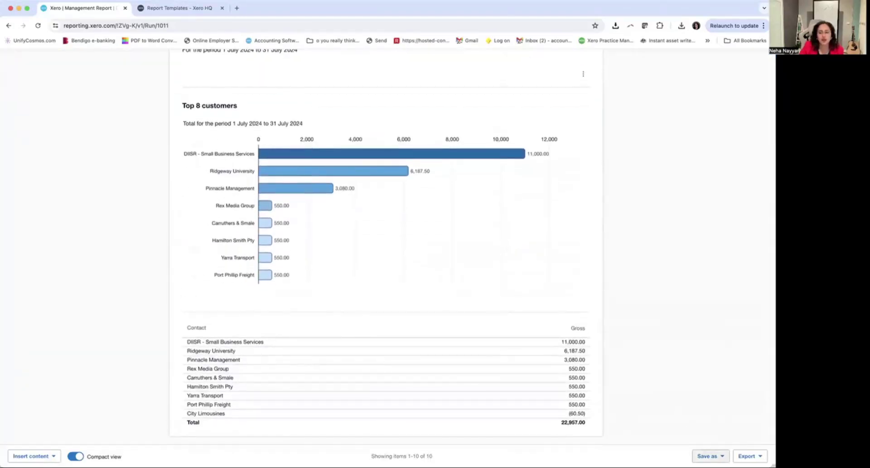
- Save the pack as a custom report named Management Report plus the user's initials
click(708, 457)
click(693, 435)
click(432, 256)
text(NN)
click(451, 301)
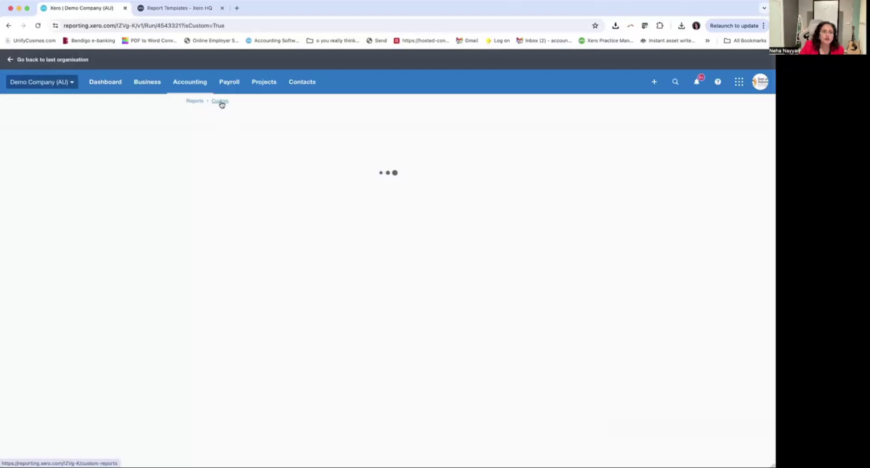
- Go to All custom reports and open the saved 'Management Report NN' pack
click(220, 102)
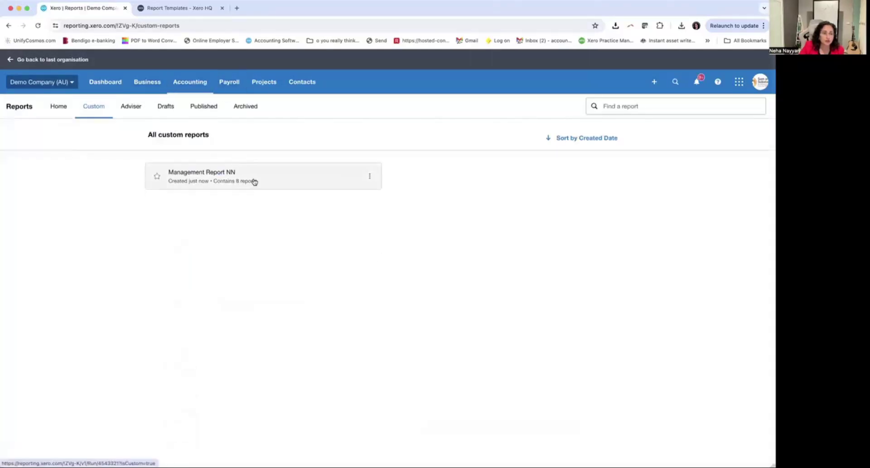
click(254, 183)
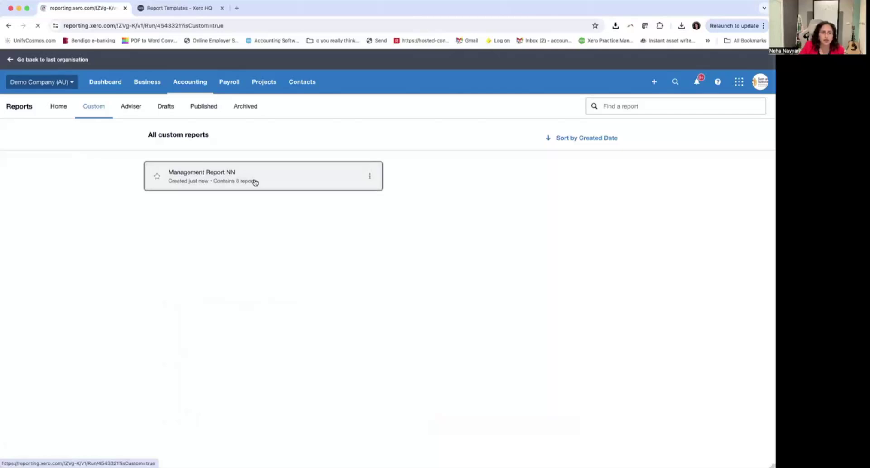